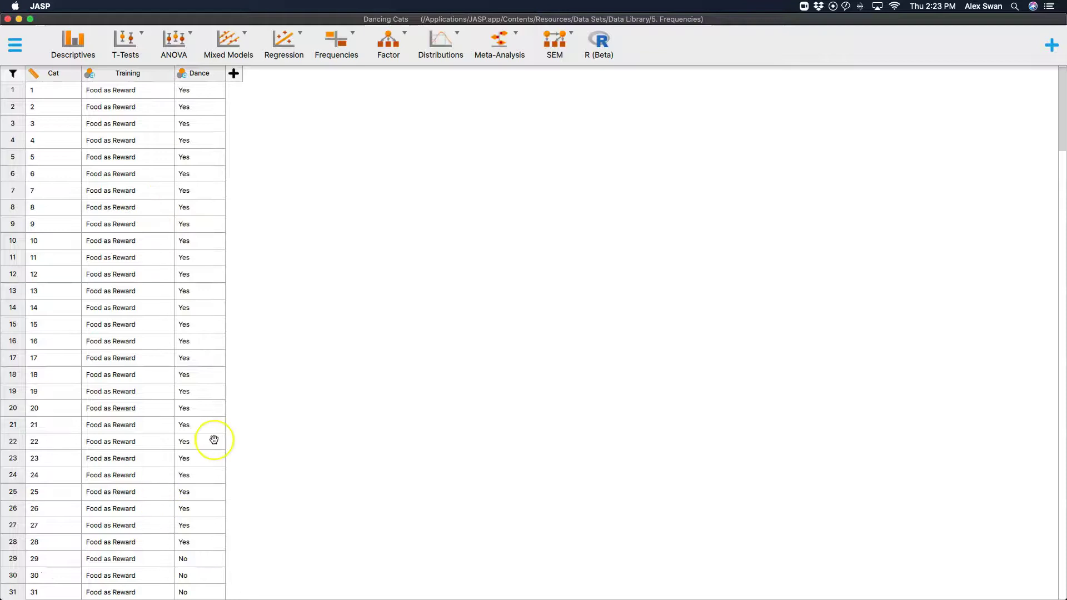
- After browsing the data, start a Classical Contingency Tables analysis from Frequencies
{"action": "scroll", "coordinate": [212, 441], "scroll_direction": "down", "scroll_amount": 7}
{"action": "scroll", "coordinate": [214, 440], "scroll_direction": "down", "scroll_amount": 15}
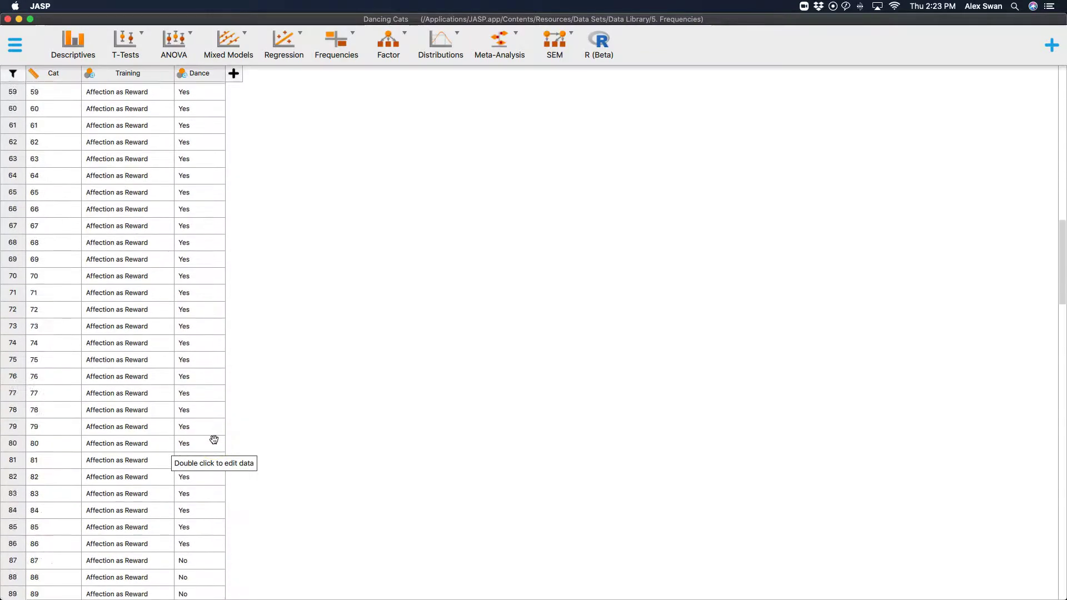
{"action": "scroll", "coordinate": [214, 440], "scroll_direction": "down", "scroll_amount": 20}
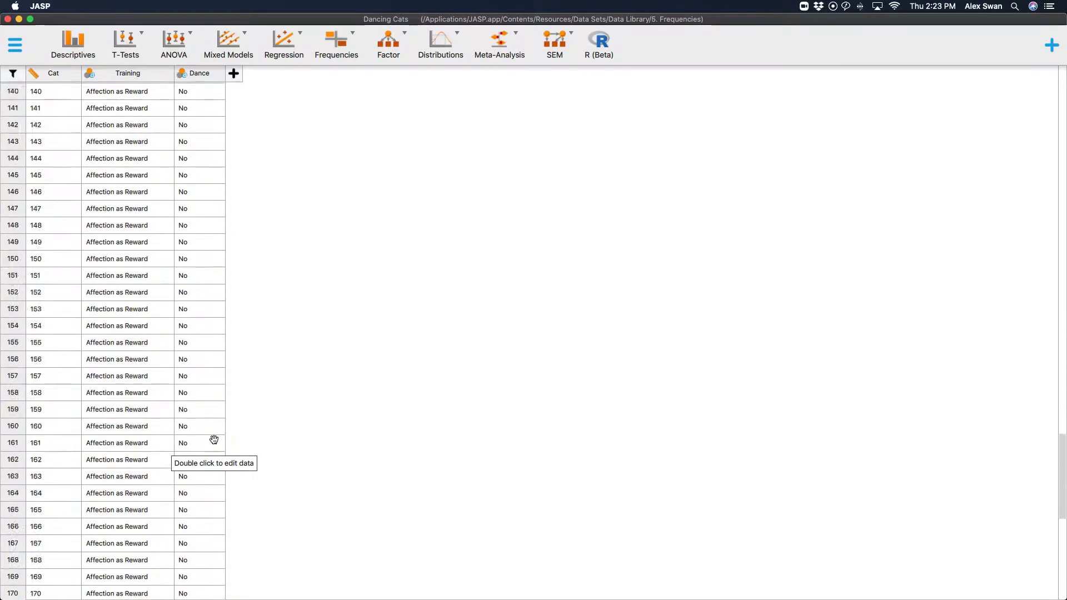
{"action": "scroll", "coordinate": [214, 440], "scroll_direction": "up", "scroll_amount": 20}
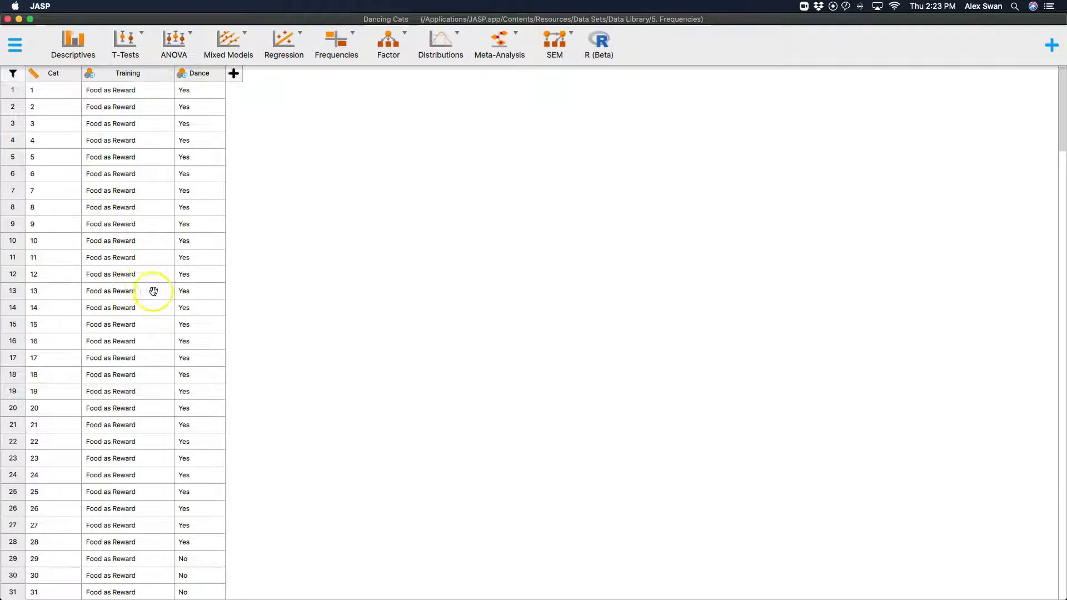
{"action": "scroll", "coordinate": [153, 291], "scroll_direction": "down", "scroll_amount": 1}
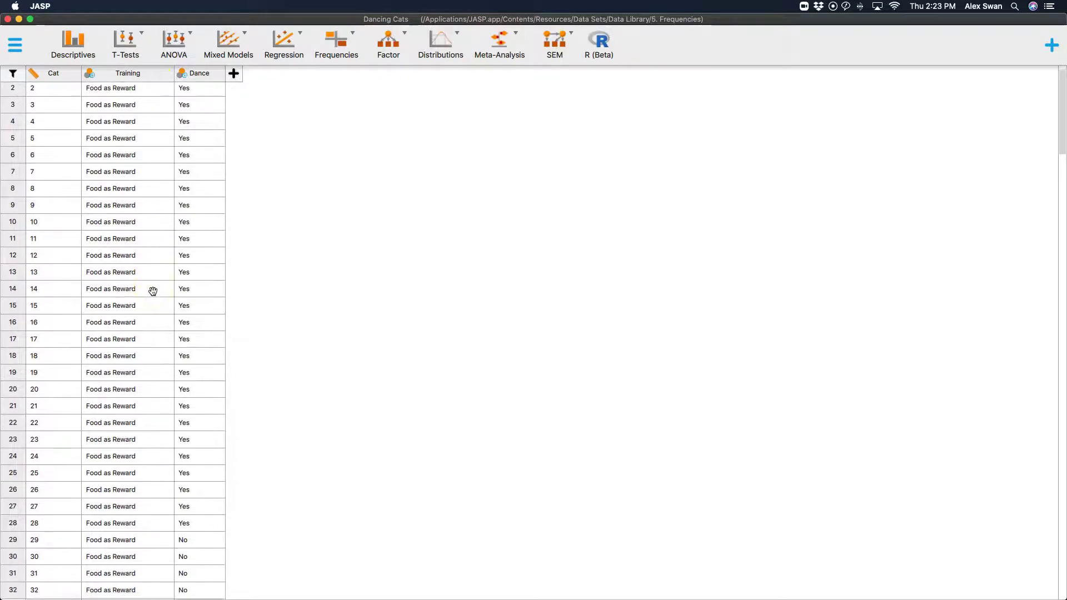
{"action": "scroll", "coordinate": [136, 433], "scroll_direction": "down", "scroll_amount": 9}
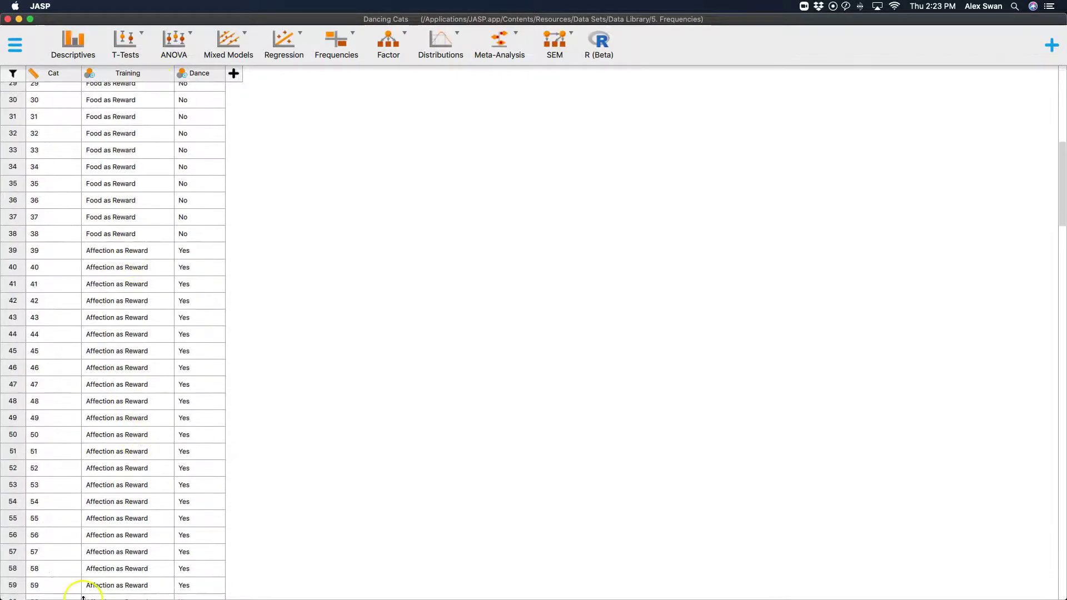
{"action": "scroll", "coordinate": [148, 333], "scroll_direction": "down", "scroll_amount": 10}
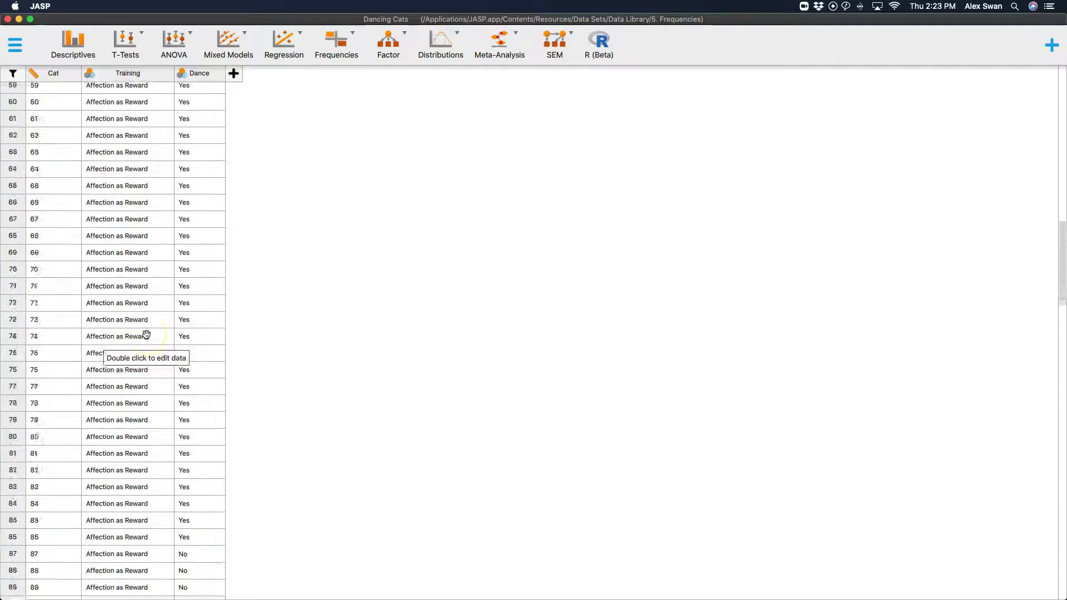
{"action": "scroll", "coordinate": [146, 334], "scroll_direction": "down", "scroll_amount": 5}
{"action": "scroll", "coordinate": [181, 347], "scroll_direction": "up", "scroll_amount": 4}
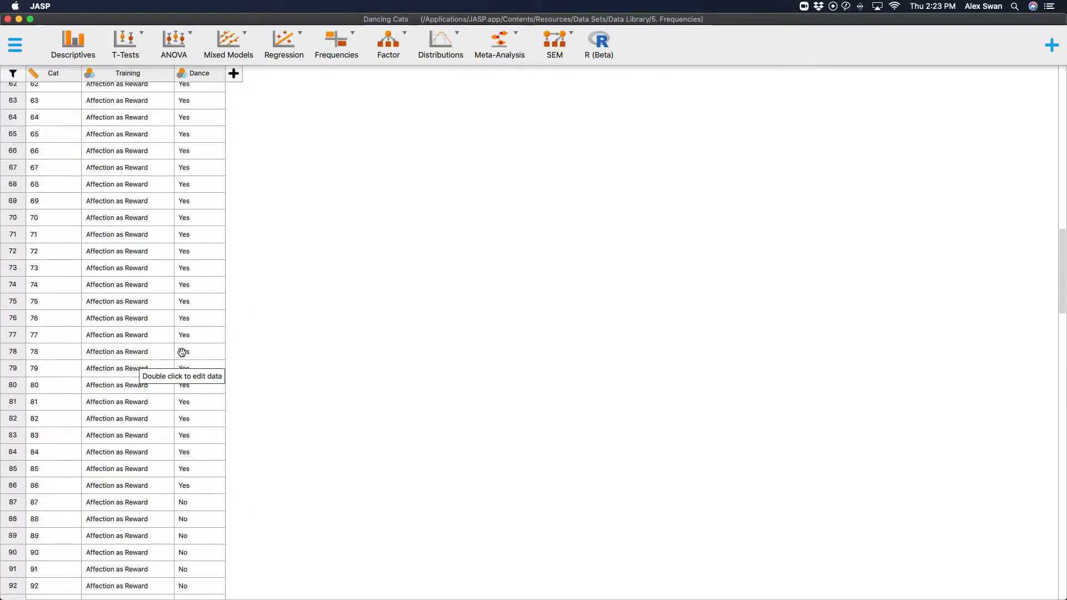
{"action": "scroll", "coordinate": [182, 351], "scroll_direction": "up", "scroll_amount": 20}
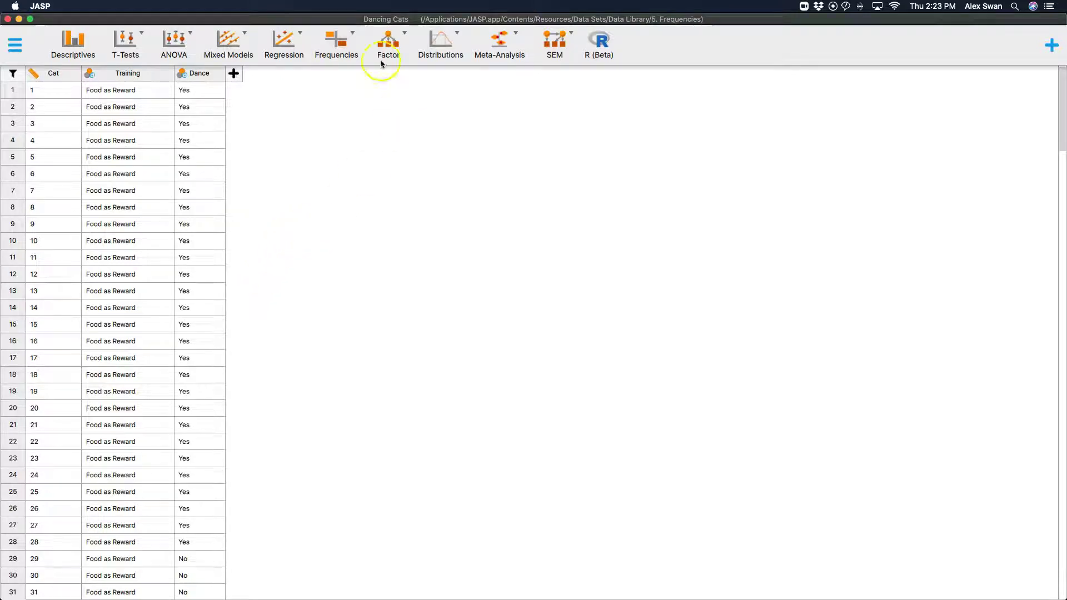
{"action": "left_click", "coordinate": [342, 48]}
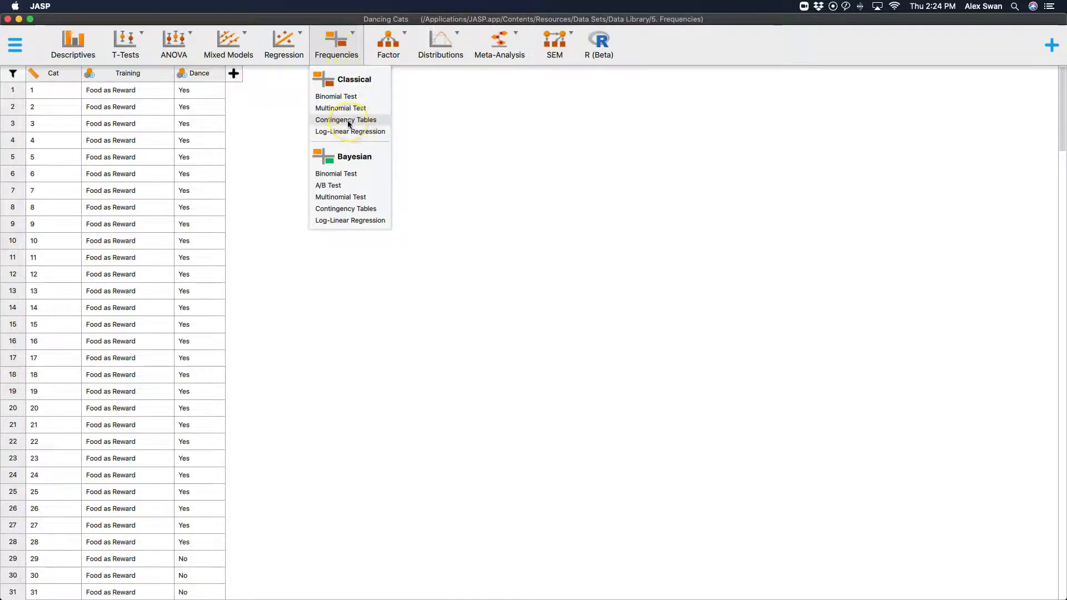
{"action": "left_click", "coordinate": [348, 121]}
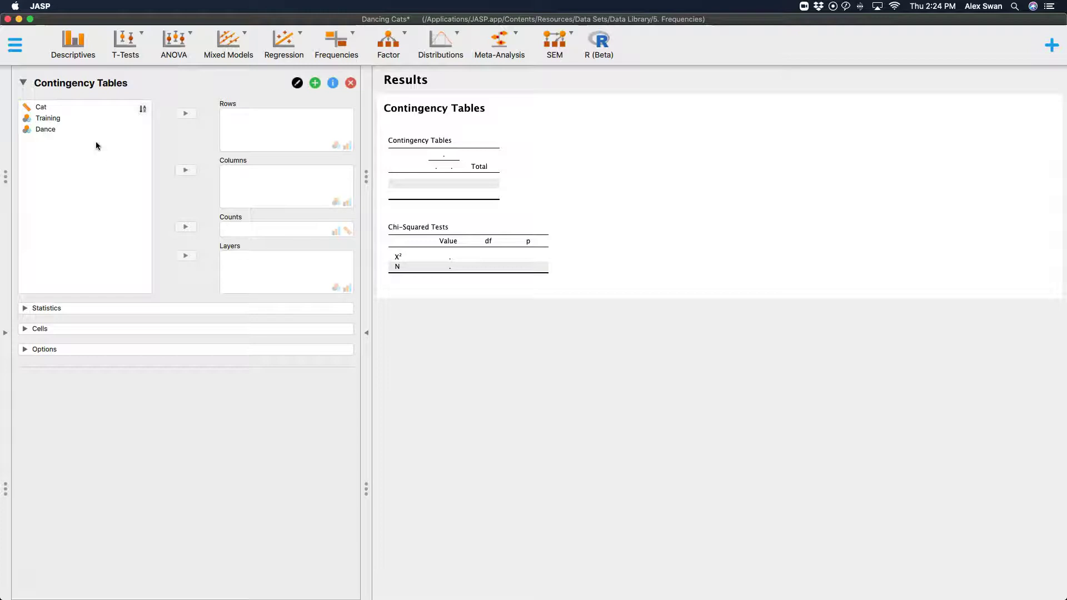
- Assign Training to Rows and Dance to Columns, giving χ² = 25.36, df 1
{"action": "left_click", "coordinate": [48, 118]}
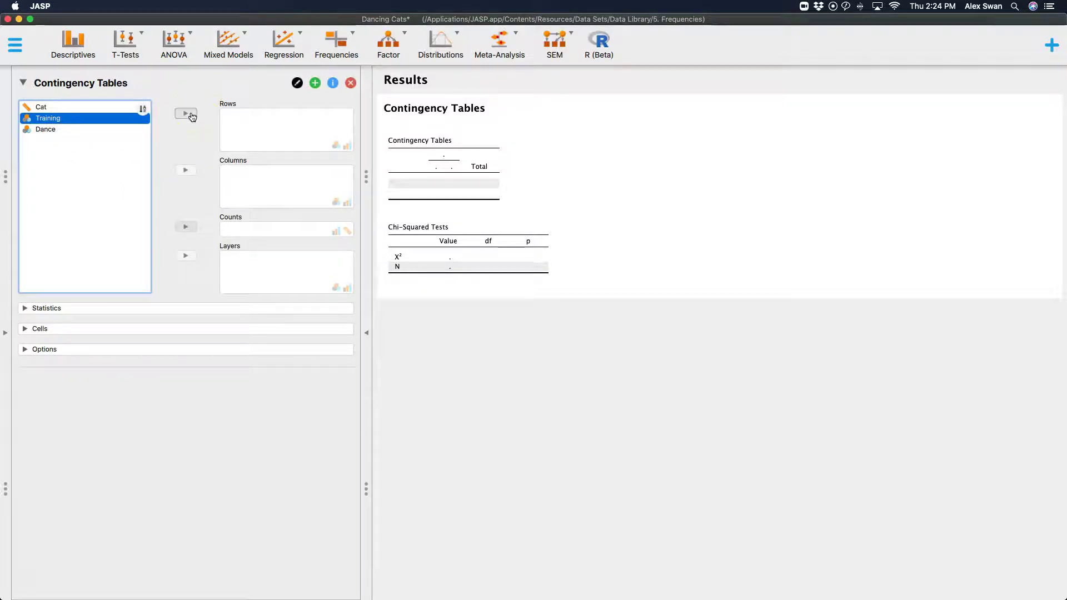
{"action": "left_click", "coordinate": [191, 115]}
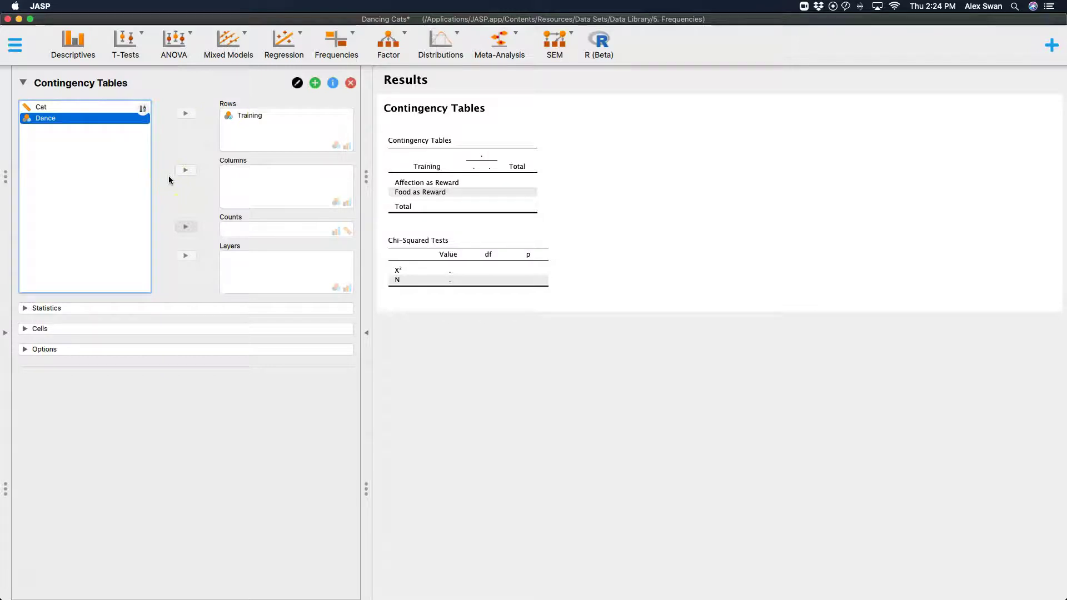
{"action": "left_click", "coordinate": [187, 172]}
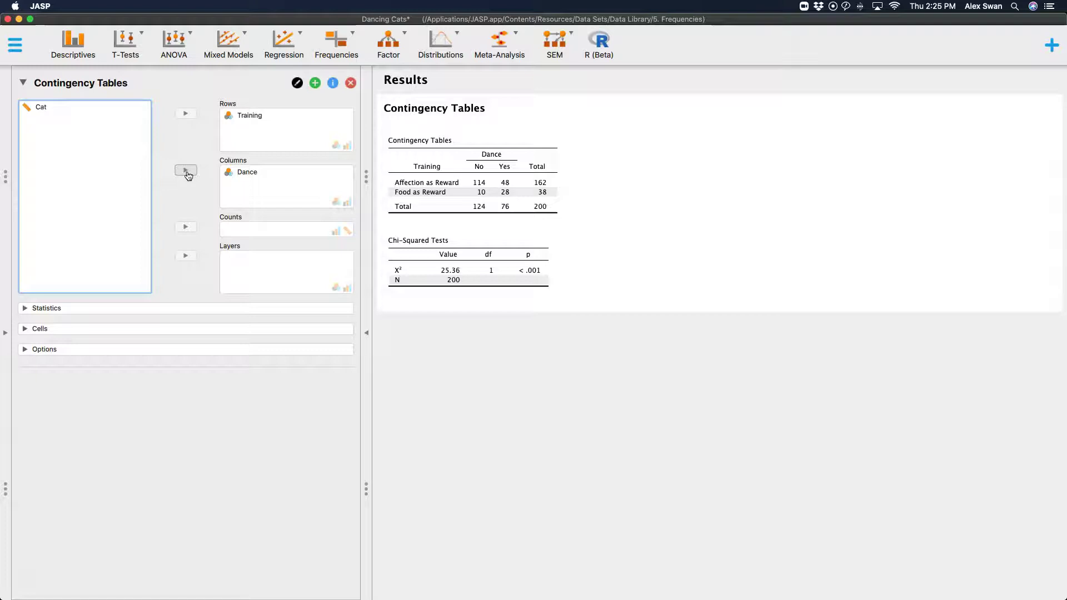
{"action": "left_click", "coordinate": [194, 179]}
- Turn on expected cell counts, e.g. 100.44 and 61.56 for Affection as Reward
{"action": "left_click", "coordinate": [66, 308]}
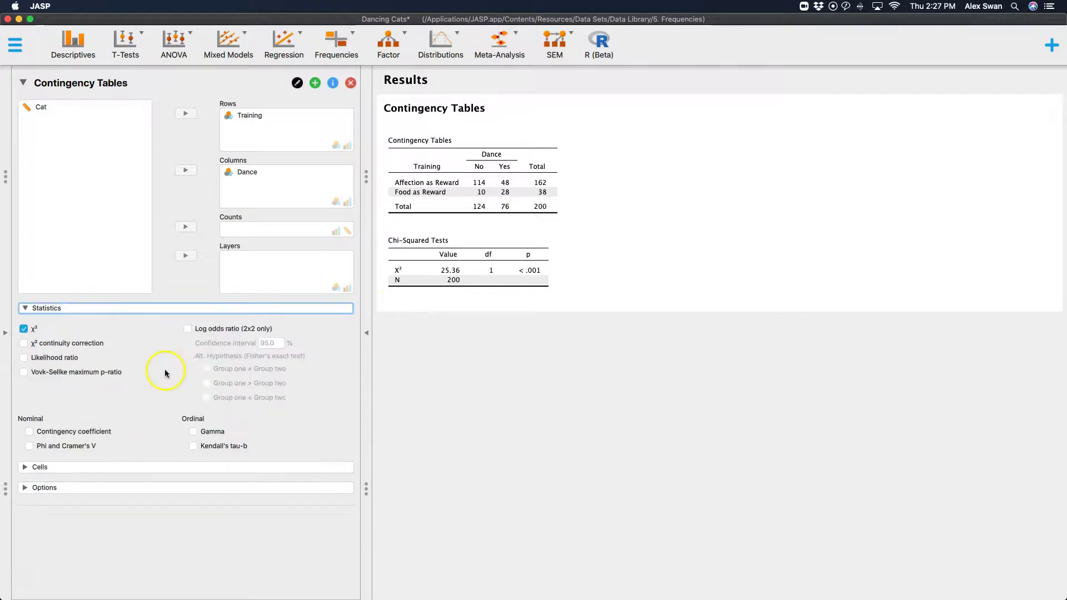
{"action": "left_click", "coordinate": [136, 467]}
{"action": "left_click", "coordinate": [64, 505]}
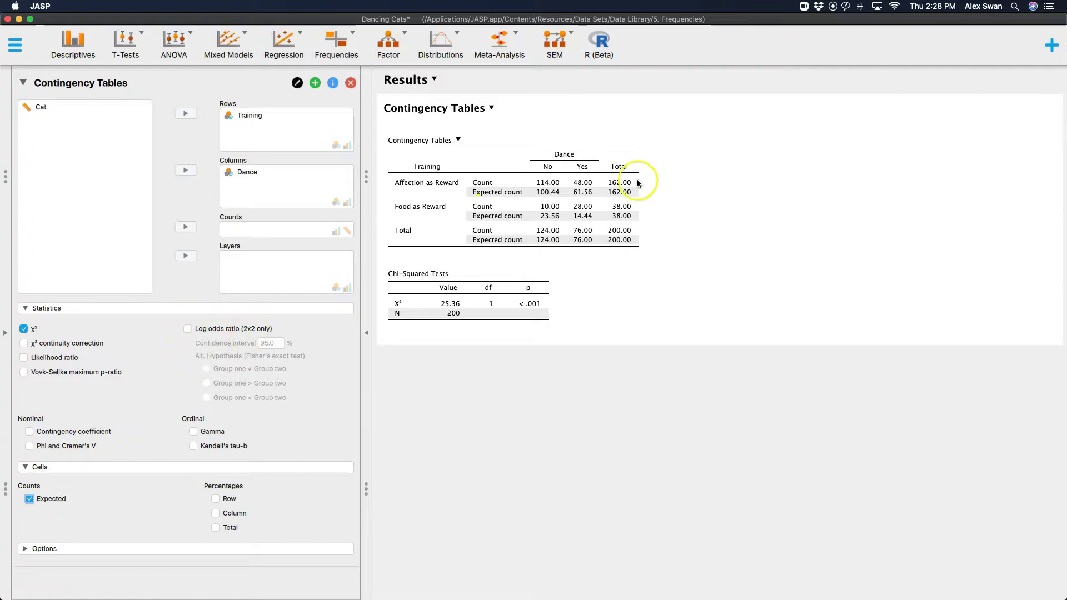
- Request log odds ratio, contingency coefficient, phi and Cramér's V, gamma and Kendall's tau-b
{"action": "left_click", "coordinate": [233, 332]}
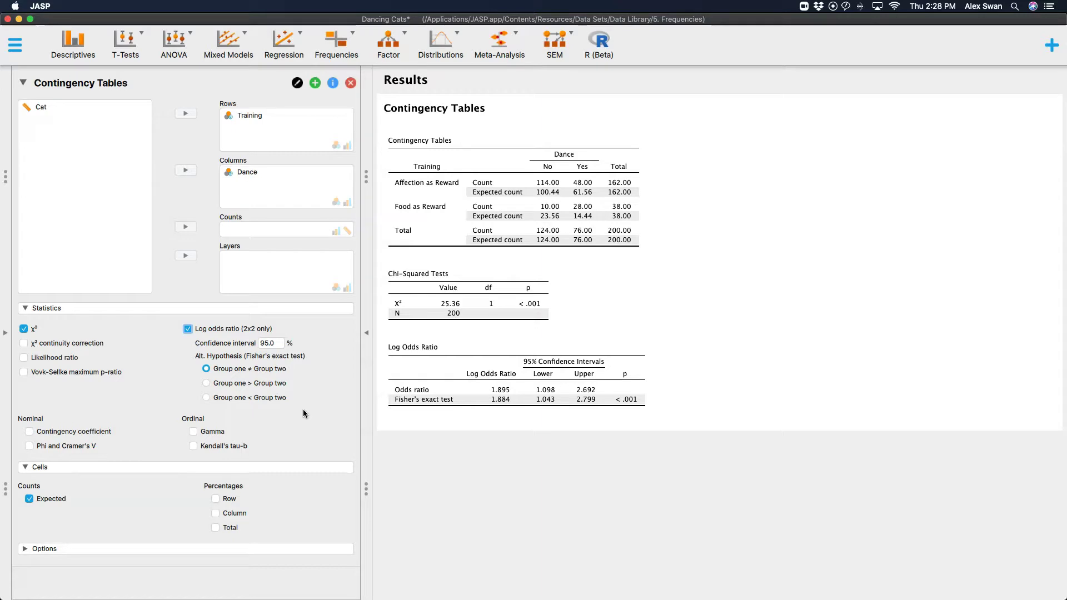
{"action": "left_click", "coordinate": [98, 433]}
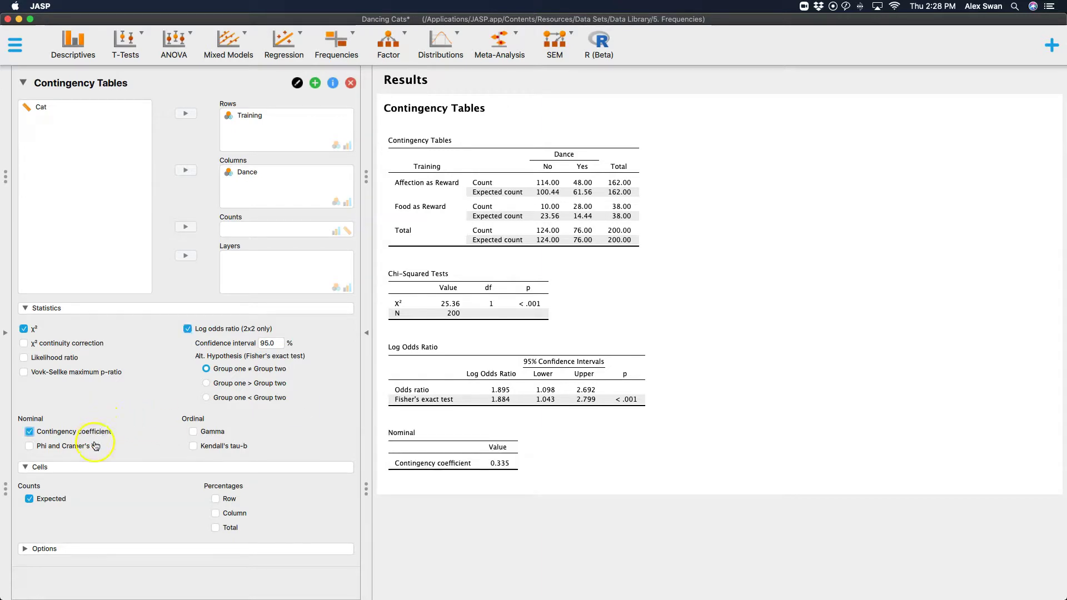
{"action": "left_click", "coordinate": [95, 446]}
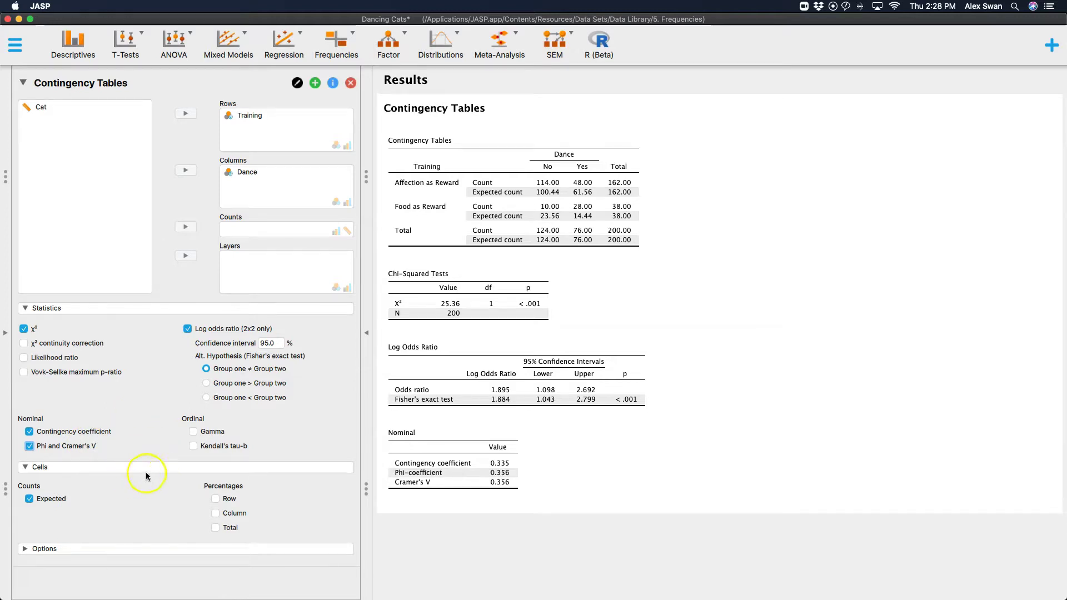
{"action": "left_click", "coordinate": [132, 445]}
{"action": "left_click", "coordinate": [213, 433]}
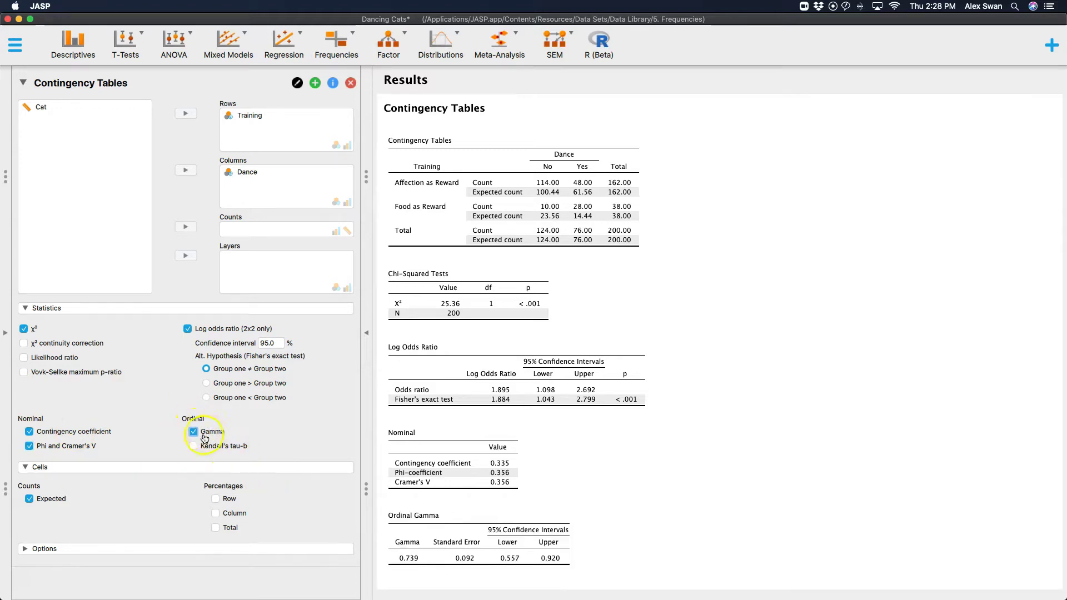
{"action": "left_click", "coordinate": [233, 448]}
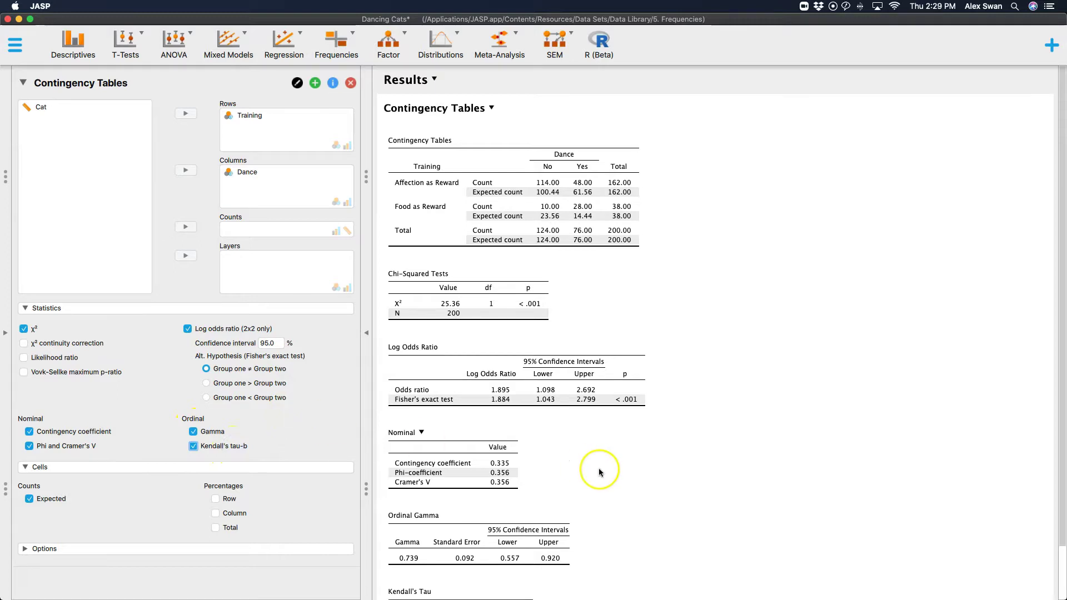
{"action": "scroll", "coordinate": [599, 468], "scroll_direction": "down", "scroll_amount": 2}
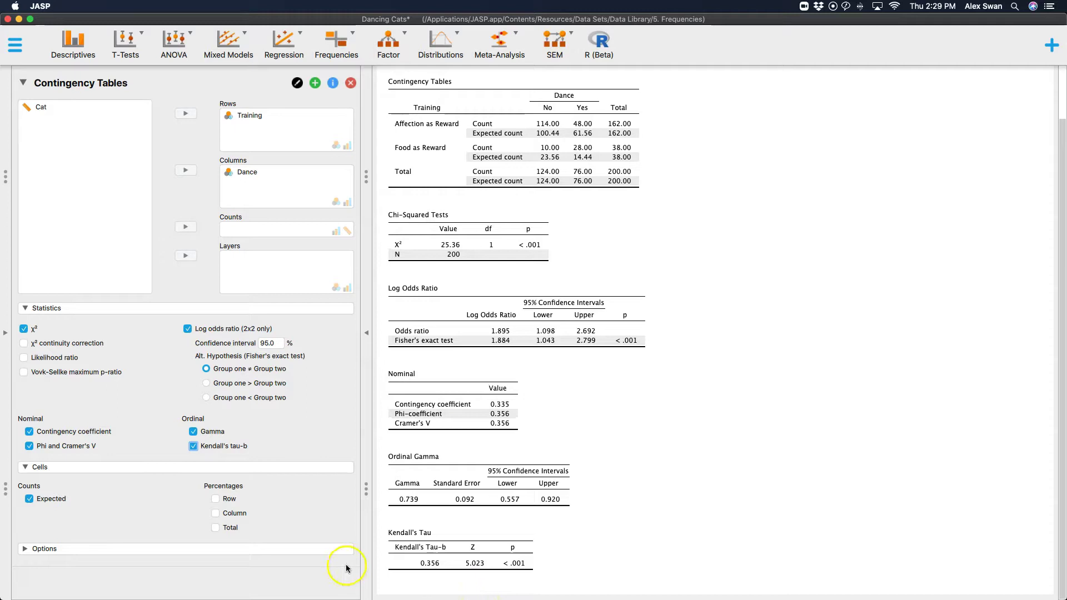
{"action": "scroll", "coordinate": [509, 306], "scroll_direction": "up", "scroll_amount": 2}
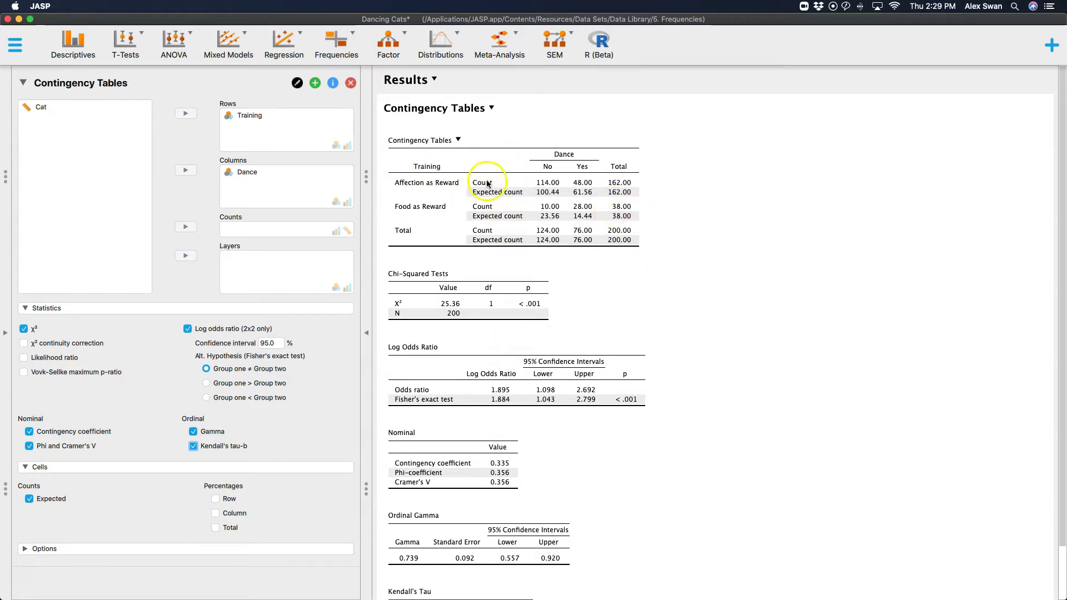
- Show row, column and total percentages in every cell, e.g. 70.4% / 29.6% within row
{"action": "left_click", "coordinate": [228, 499]}
{"action": "left_click", "coordinate": [232, 513]}
{"action": "left_click", "coordinate": [229, 527]}
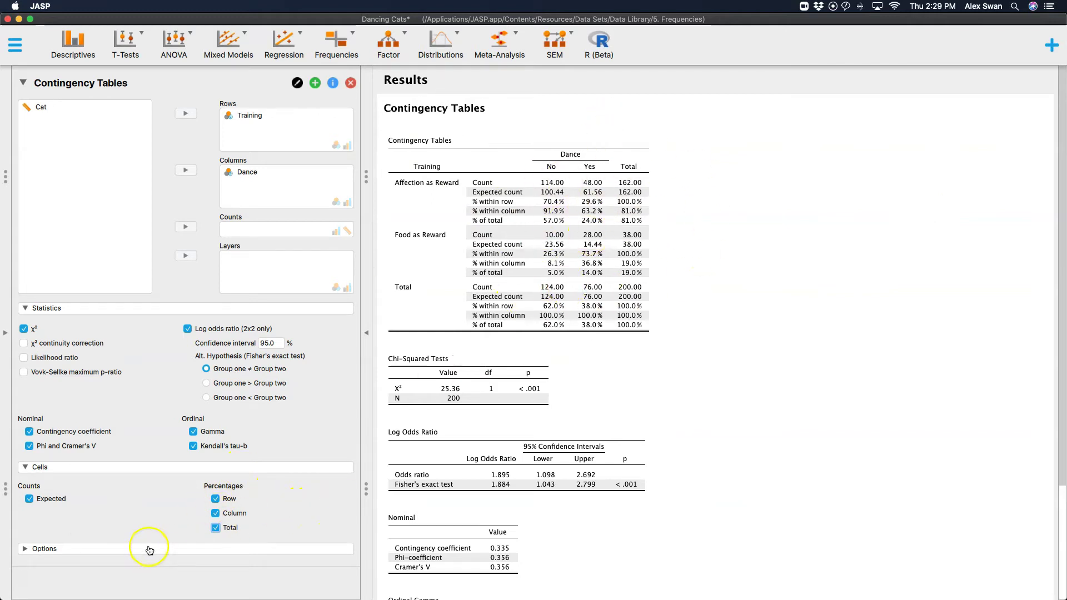
- Expand Options to show the ascending Row Order and Column Order settings
{"action": "left_click", "coordinate": [115, 550]}
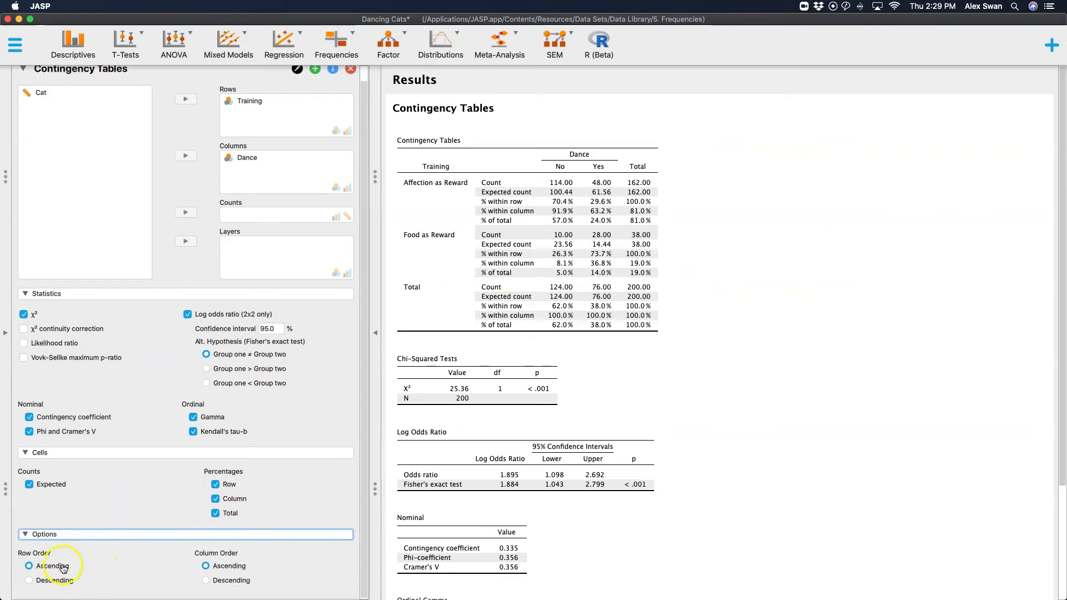